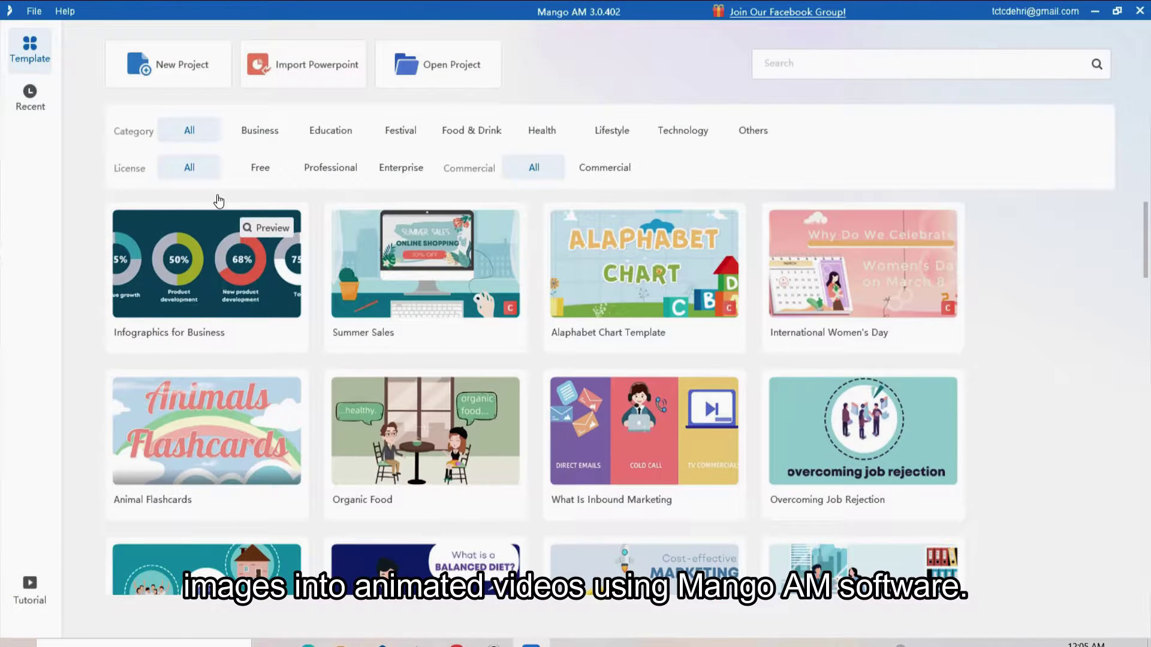
Step: Start a new blank project from the Template home screen
{"action": "left_click", "coordinate": [174, 66]}
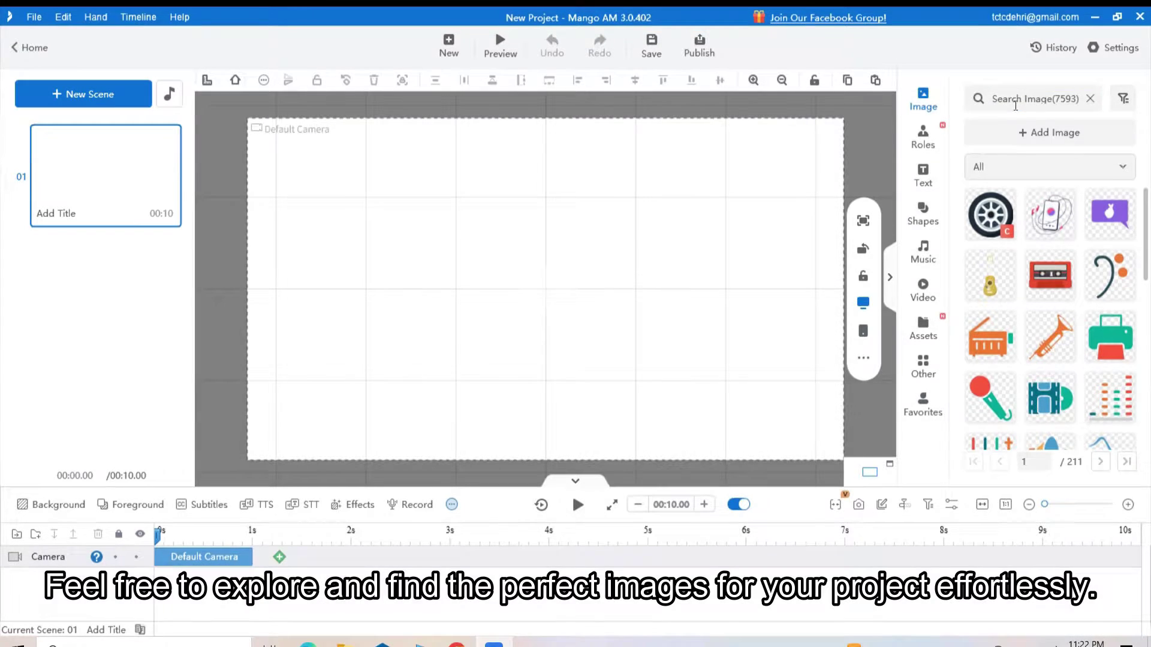
Step: Search the image library for chair images
{"action": "left_click", "coordinate": [993, 94]}
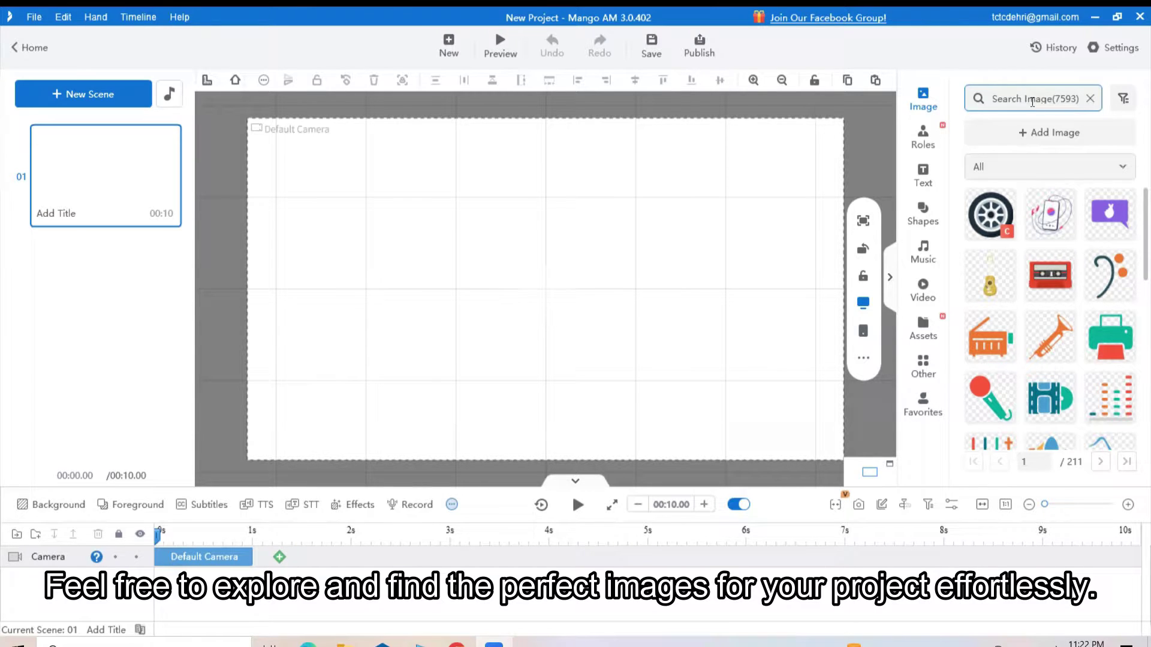
{"action": "left_click", "coordinate": [1002, 96]}
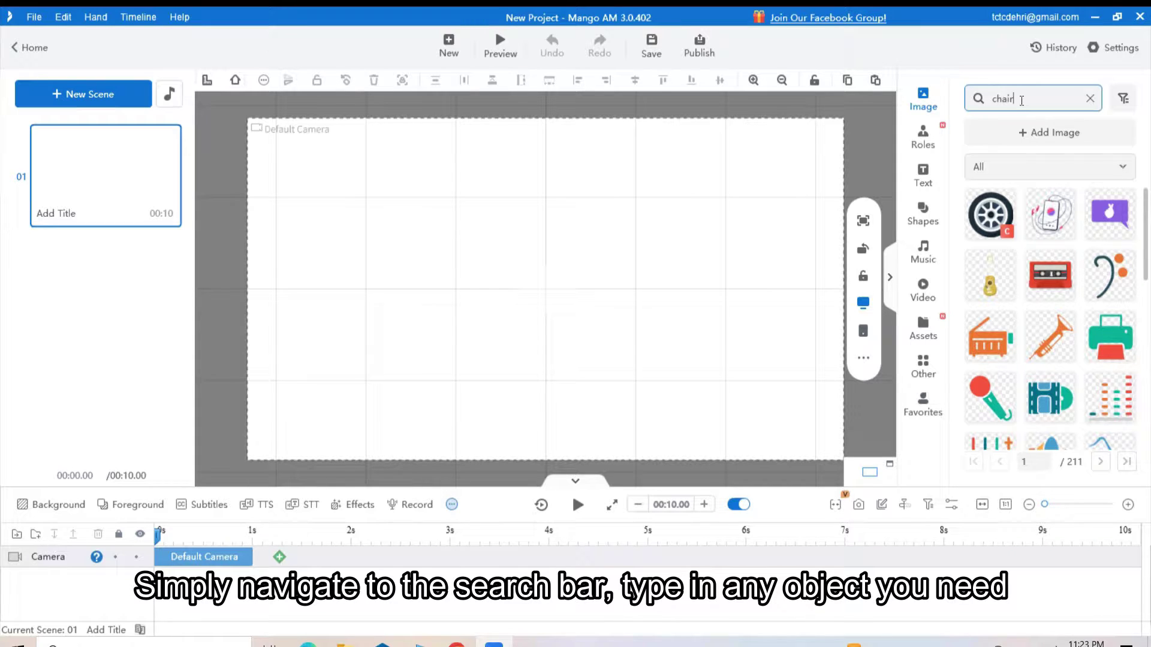
{"action": "key", "text": "Return"}
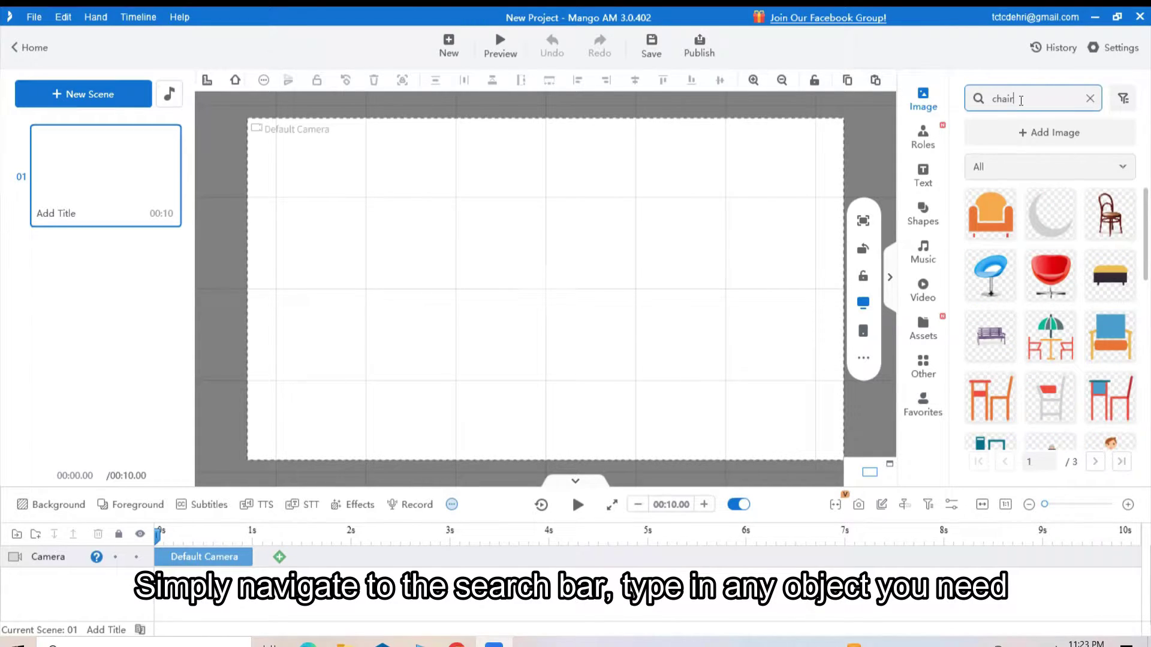
{"action": "mouse_move", "coordinate": [1142, 217]}
{"action": "left_mouse_down"}
{"action": "mouse_move", "coordinate": [1143, 263]}
{"action": "mouse_move", "coordinate": [1143, 215]}
{"action": "left_mouse_up"}
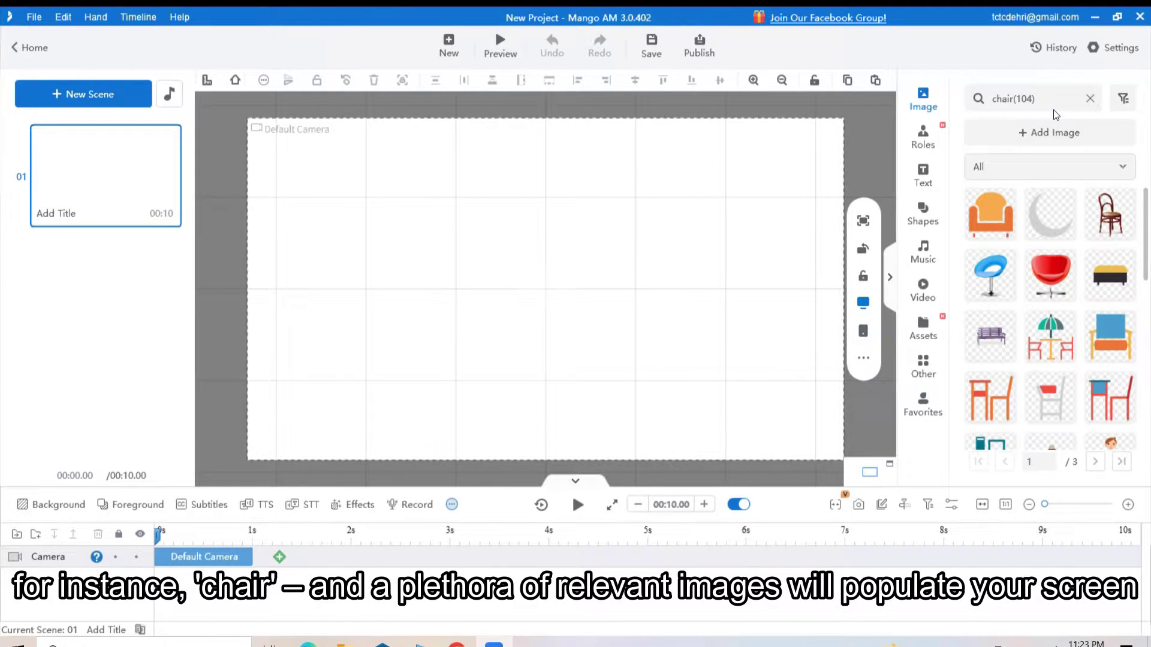
Step: Replace the search term with lady, then with mobile
{"action": "left_click", "coordinate": [1090, 100]}
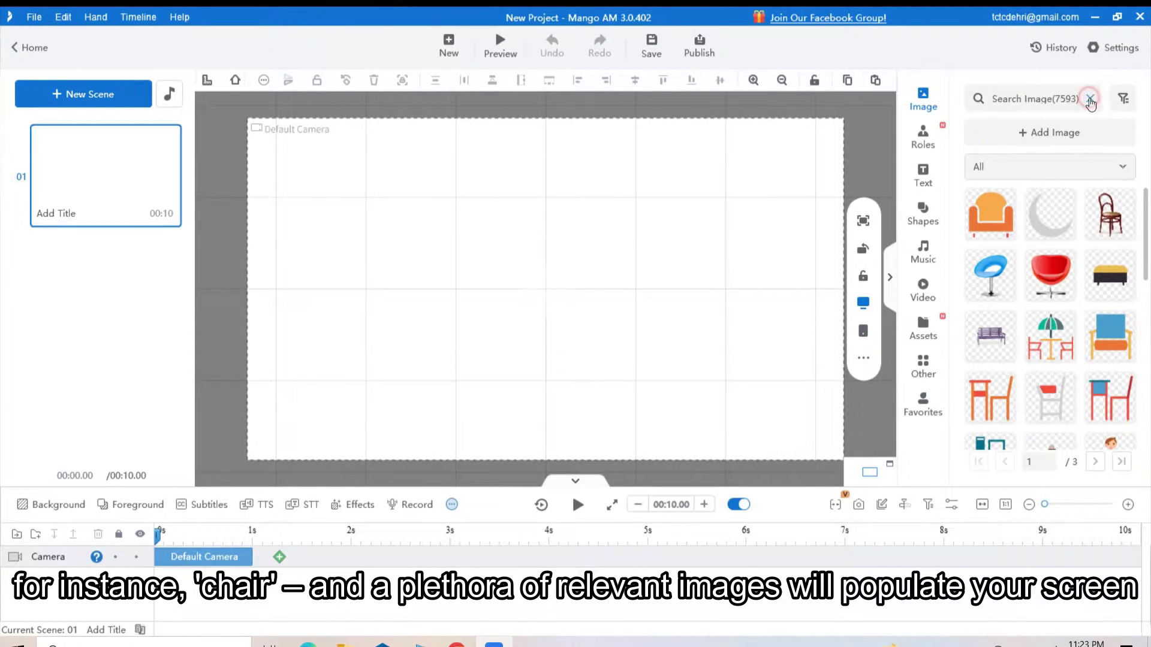
{"action": "left_click", "coordinate": [1050, 100]}
{"action": "type", "text": "lady"}
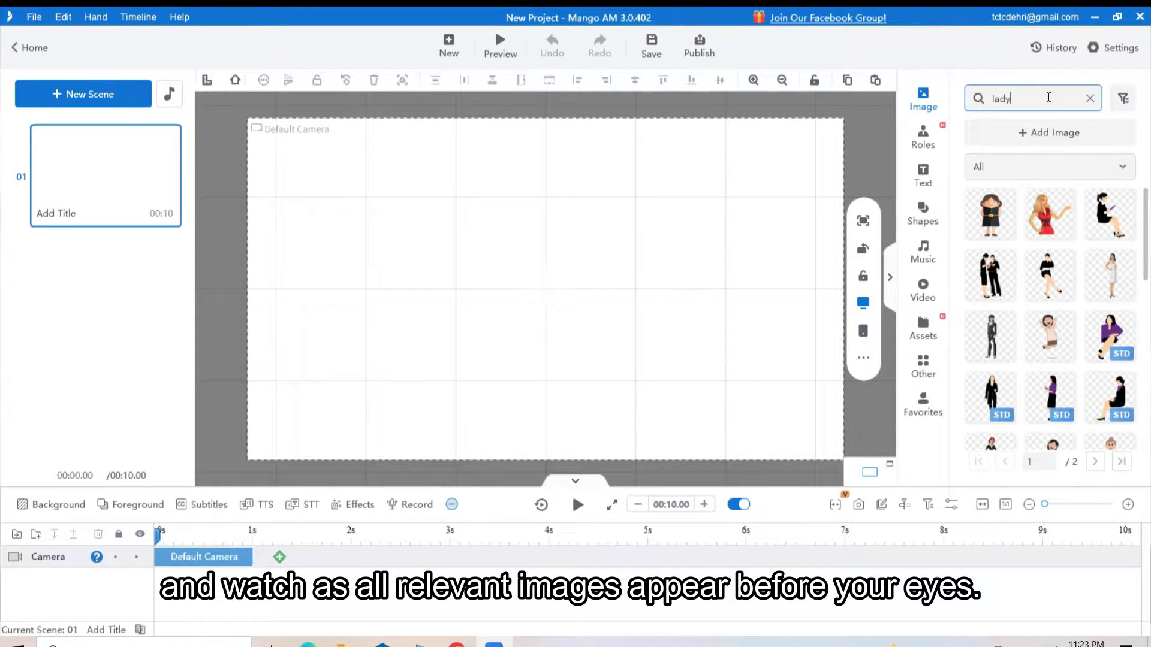
{"action": "key", "text": "ctrl+a"}
{"action": "type", "text": "mobil"}
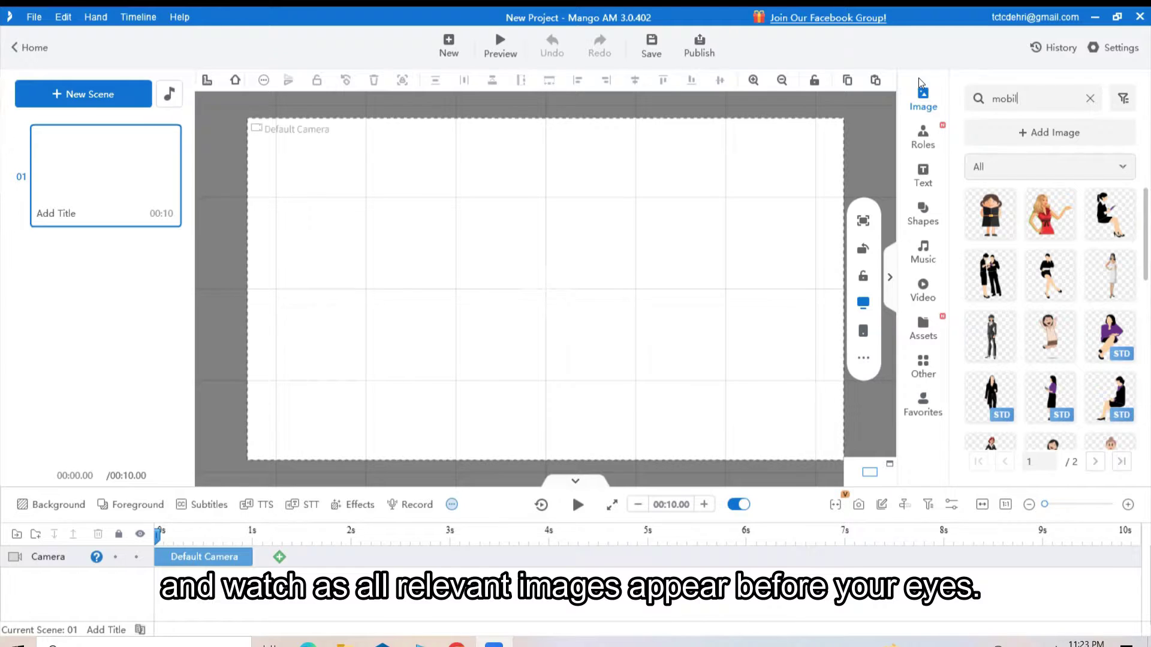
{"action": "type", "text": "e"}
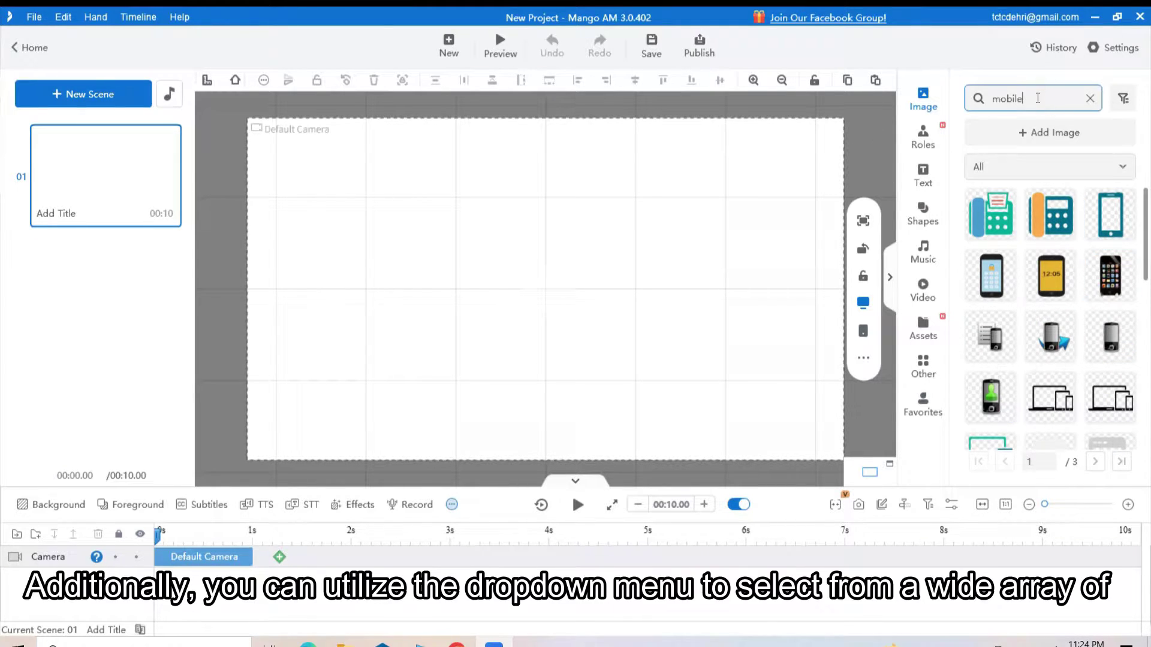
Step: Search the library for fish and limit the results to the Icon category
{"action": "key", "text": "ctrl+a"}
{"action": "type", "text": "fish(40)"}
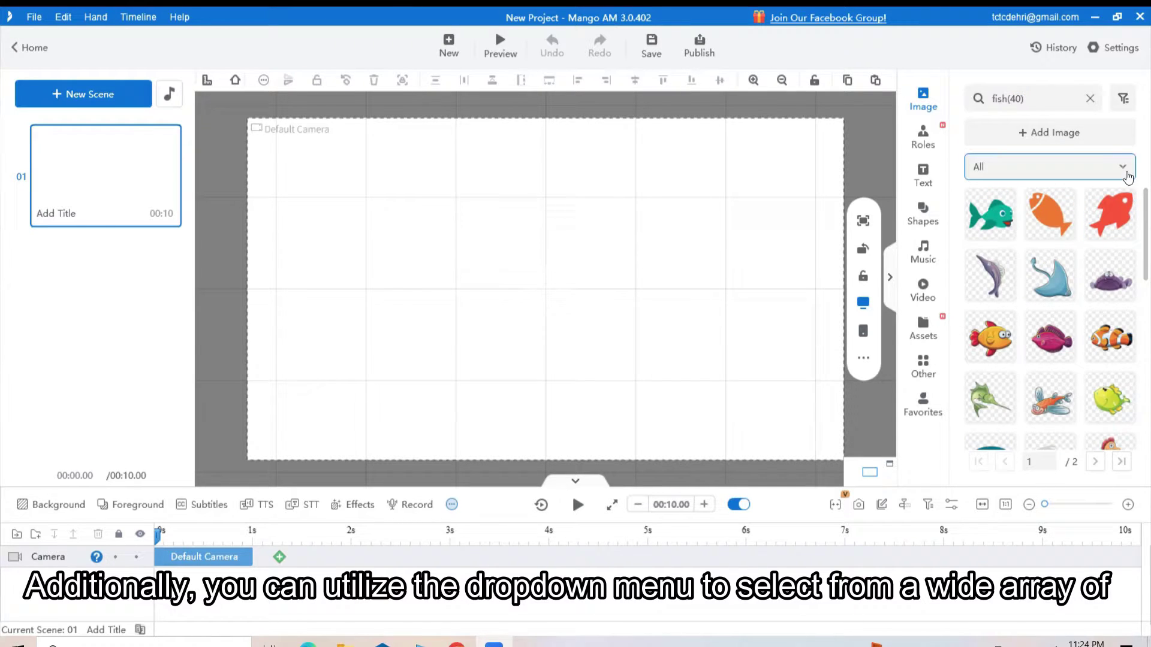
{"action": "left_click", "coordinate": [1126, 173]}
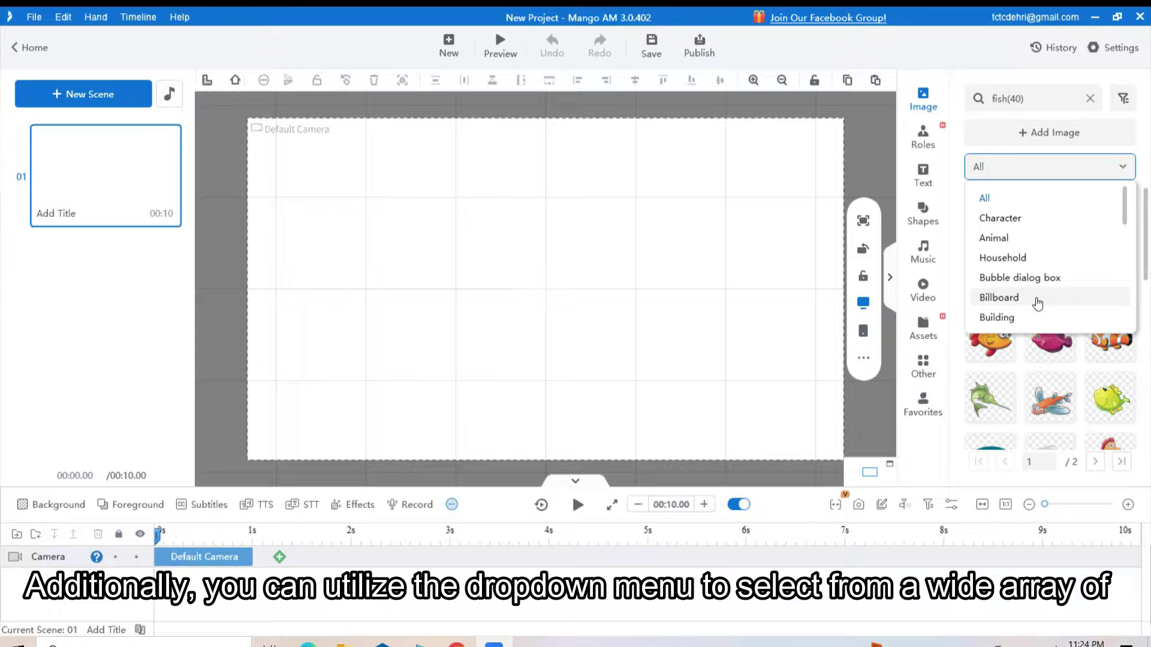
{"action": "left_click_drag", "start_coordinate": [1125, 213], "coordinate": [1113, 299]}
{"action": "left_click", "coordinate": [1035, 255]}
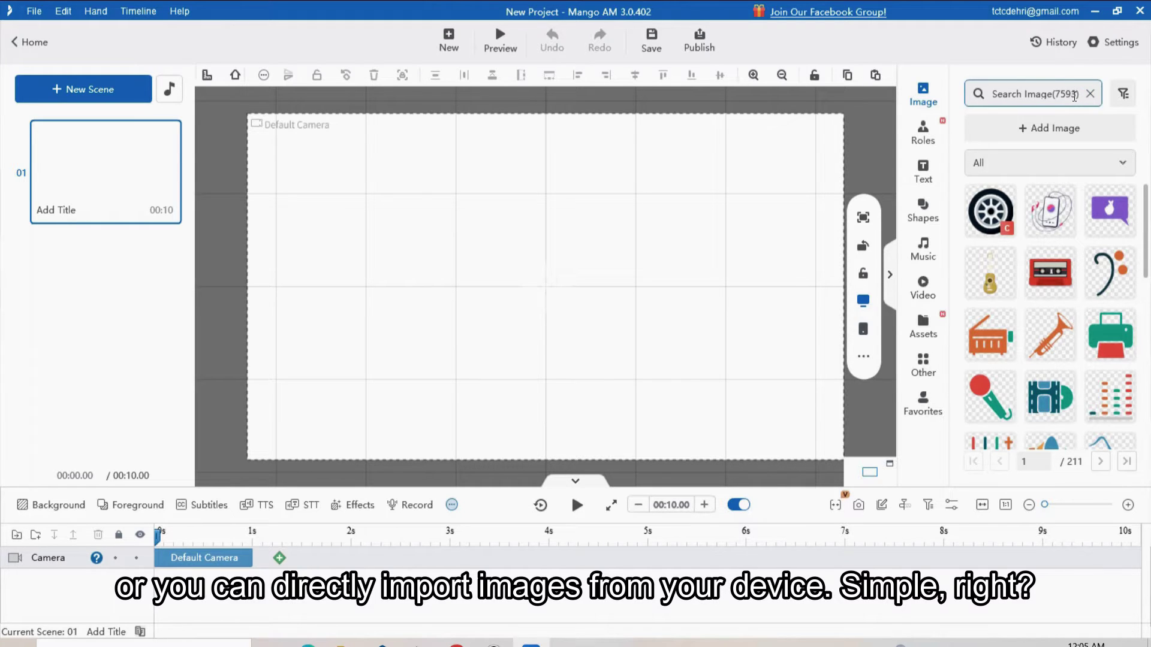
Step: Import the Happy kids with bear and fox image from the Downloads folder
{"action": "left_click", "coordinate": [1062, 130]}
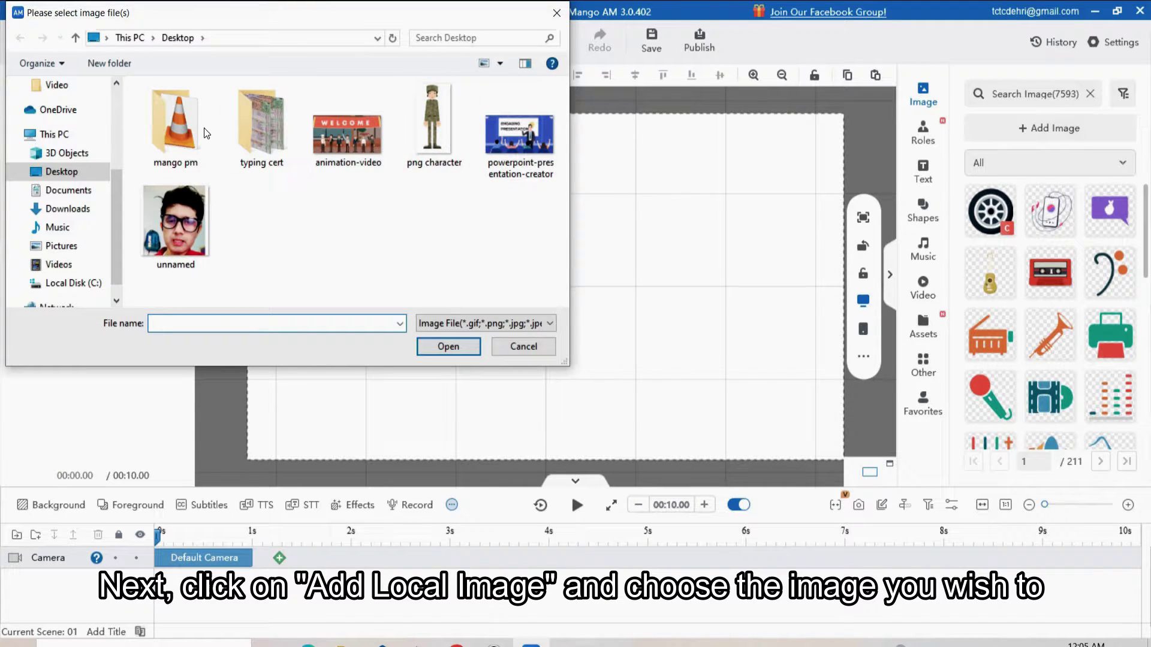
{"action": "left_click", "coordinate": [68, 208]}
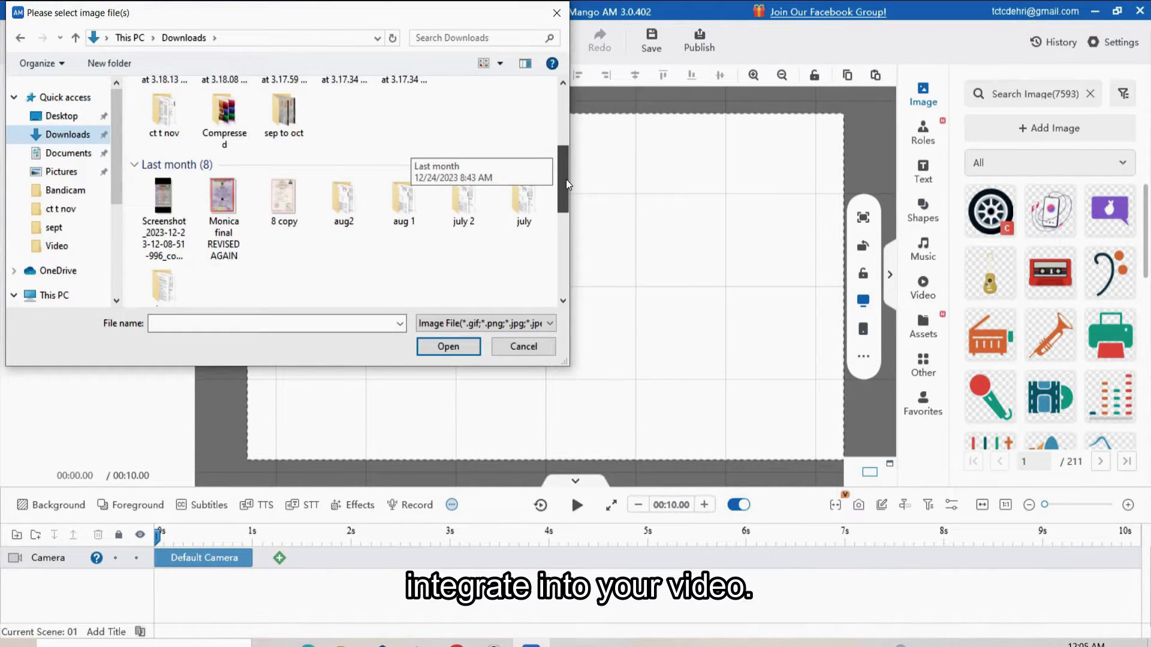
{"action": "left_click_drag", "start_coordinate": [566, 179], "coordinate": [566, 237]}
{"action": "double_click", "coordinate": [404, 216]}
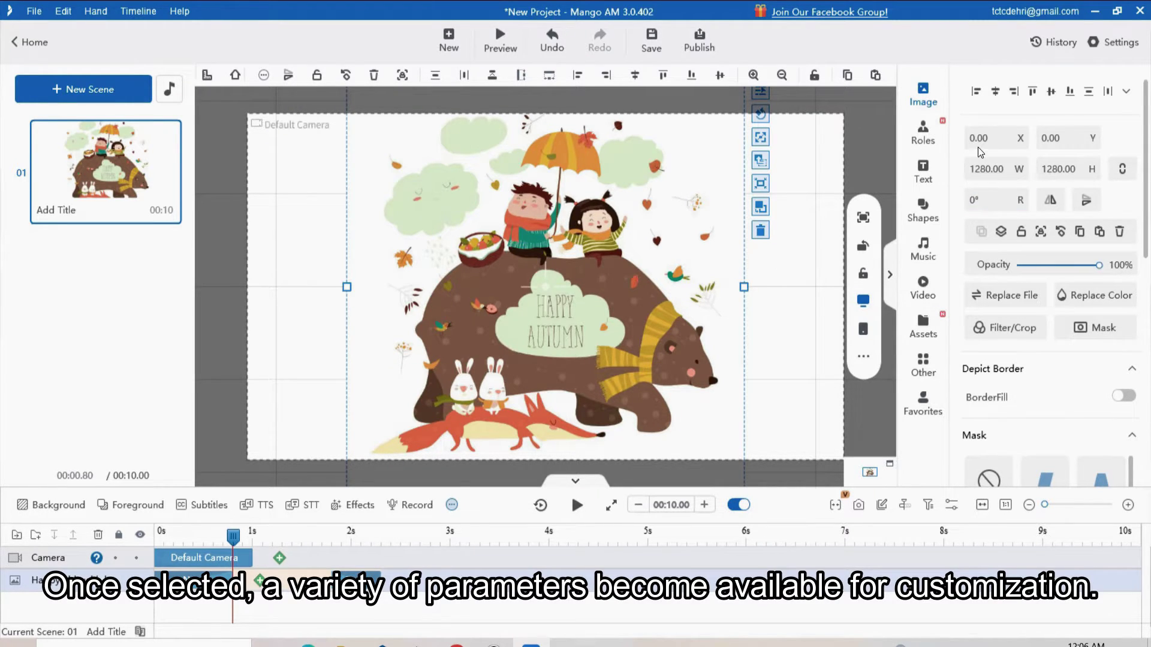
Step: Adjust the image's opacity and add a dark shadow and a paper-cutting outline
{"action": "left_click_drag", "start_coordinate": [1098, 265], "coordinate": [1127, 271]}
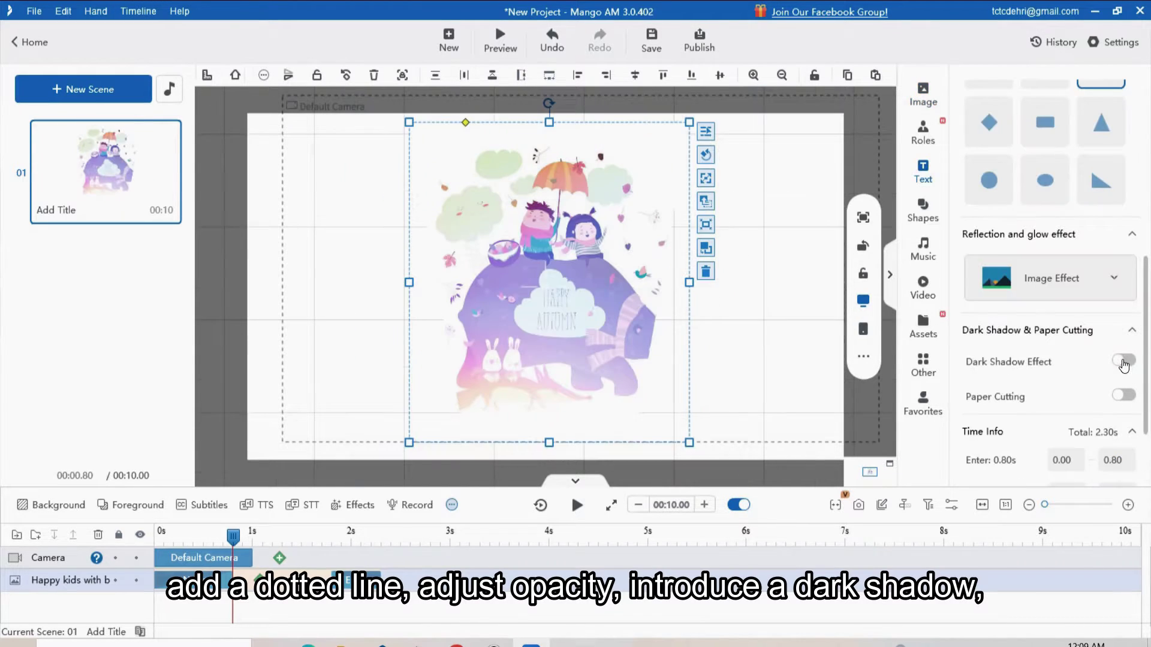
{"action": "left_click", "coordinate": [1126, 361]}
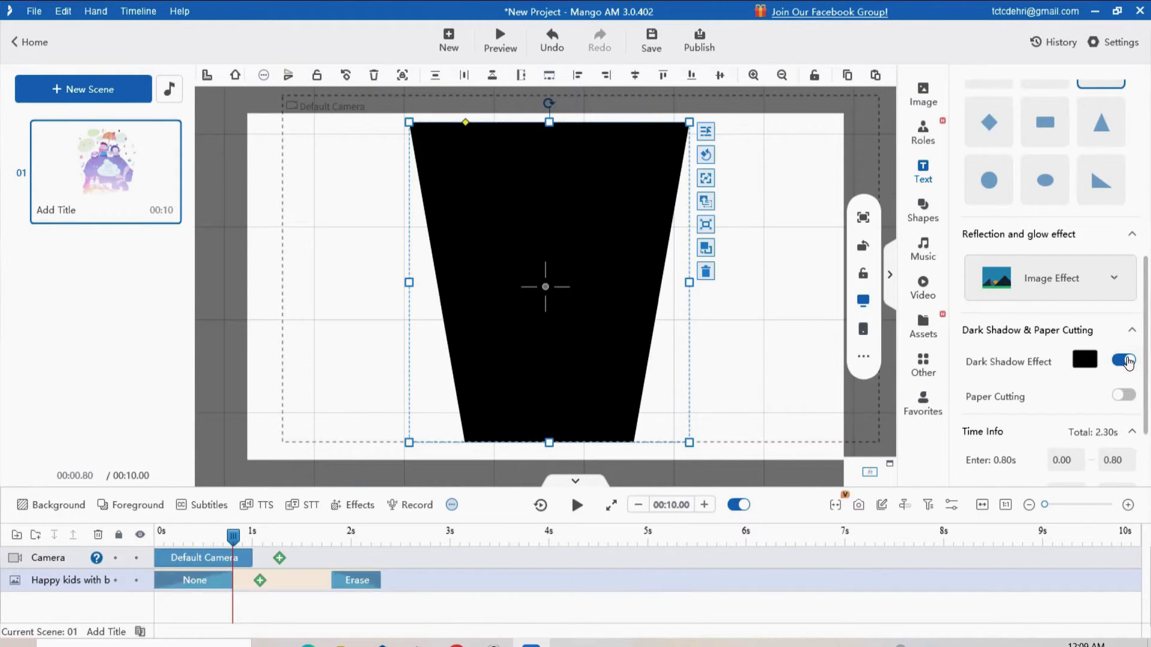
{"action": "left_click", "coordinate": [1123, 396]}
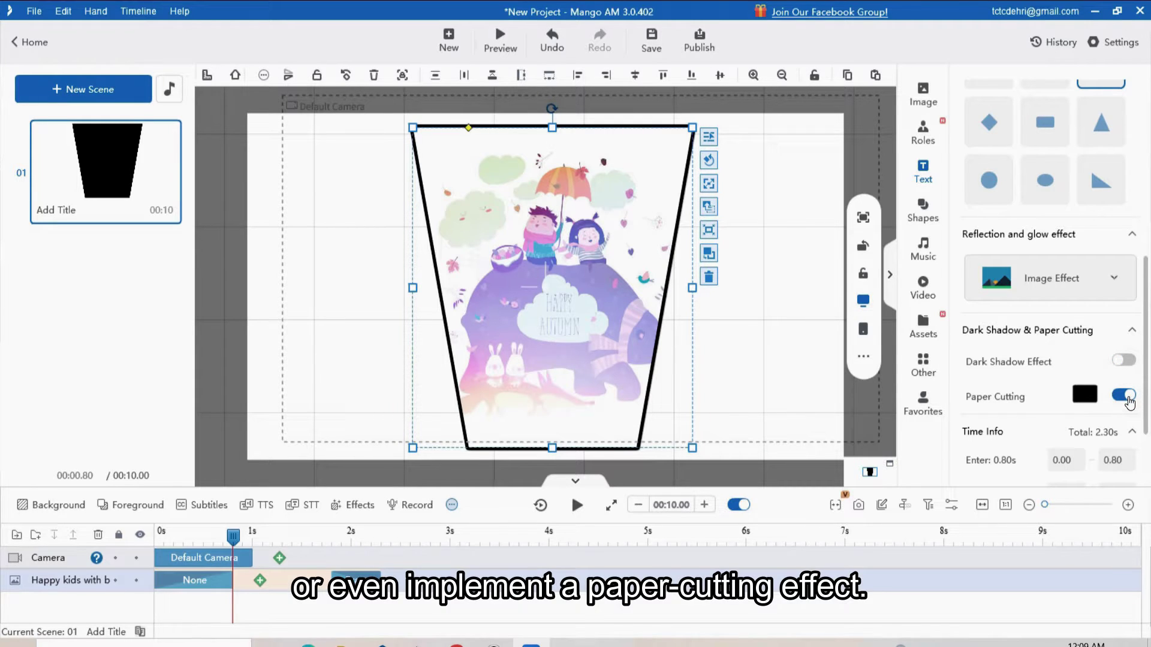
Step: Move the illustration left and reselect it to reach its Mask settings
{"action": "left_click", "coordinate": [802, 371]}
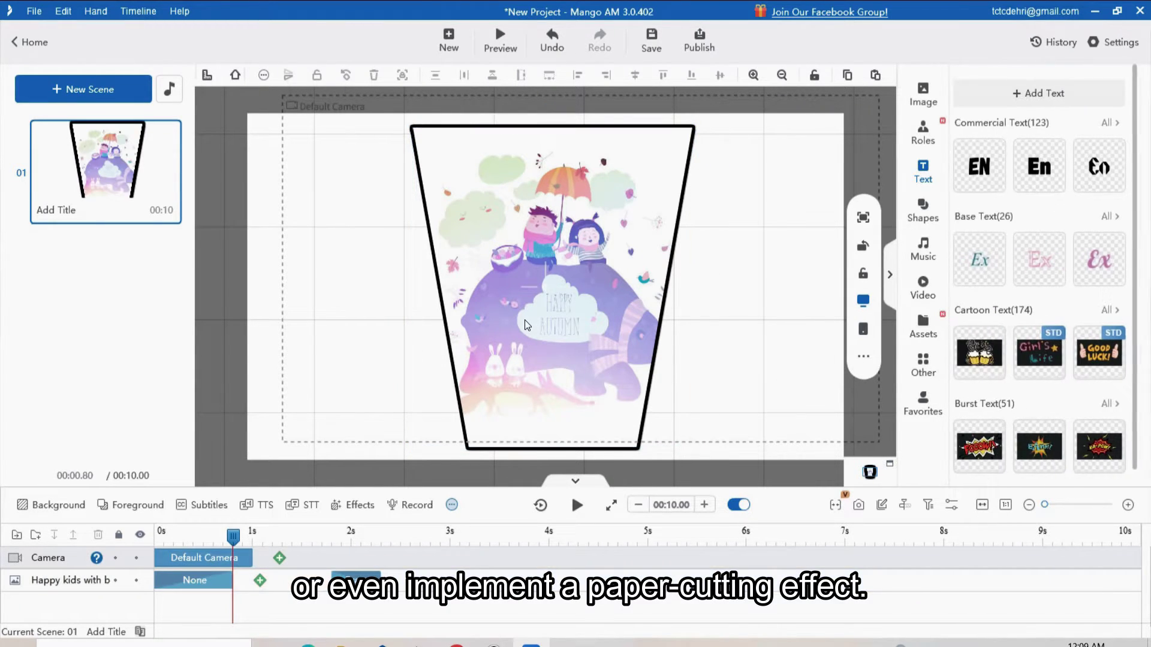
{"action": "left_click", "coordinate": [512, 307]}
{"action": "left_click_drag", "start_coordinate": [585, 310], "coordinate": [548, 308]}
{"action": "left_click", "coordinate": [707, 314]}
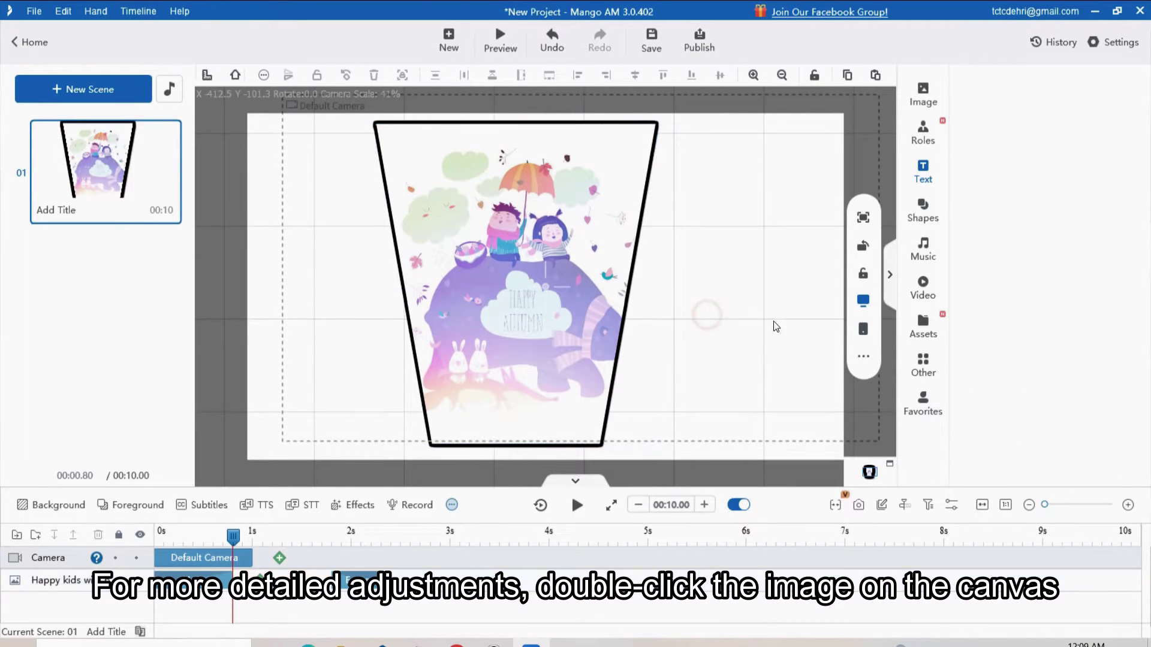
{"action": "left_click", "coordinate": [601, 335]}
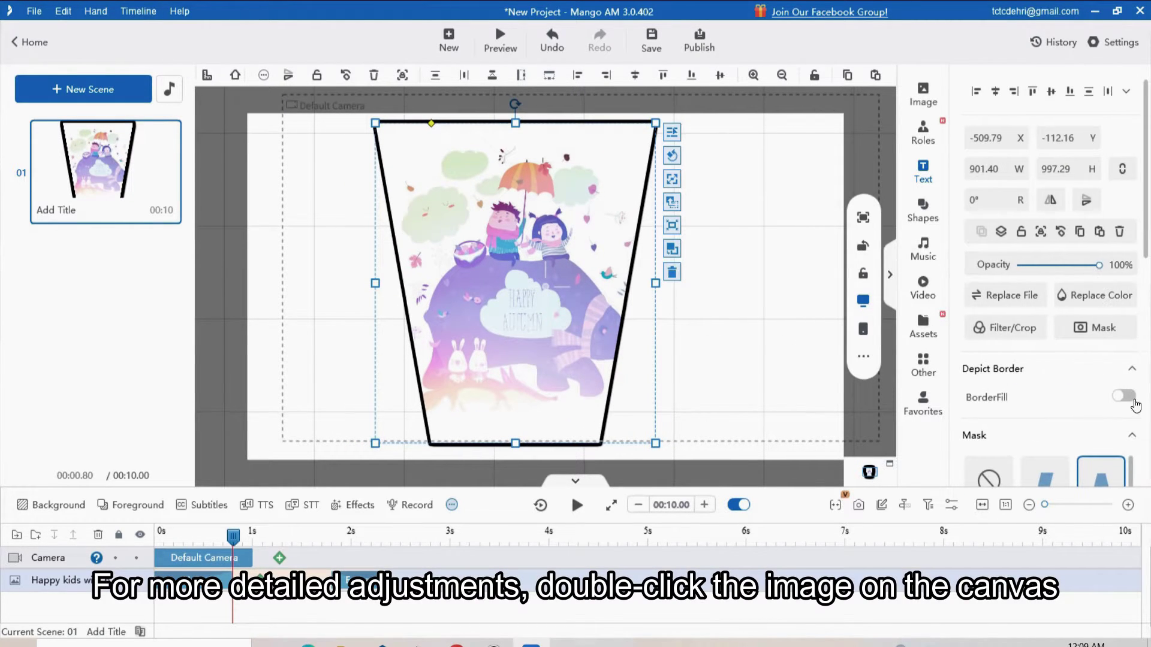
{"action": "left_click_drag", "start_coordinate": [1149, 228], "coordinate": [1146, 354]}
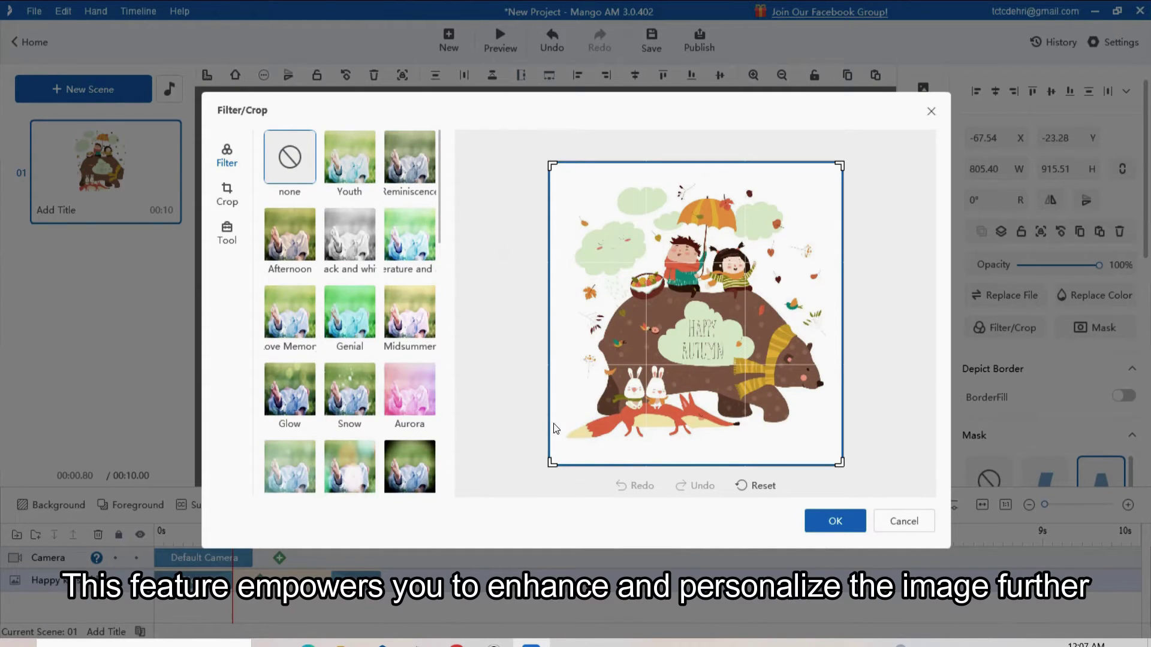
Step: Apply the purple Aurora filter to the illustration instead of Youth
{"action": "left_click", "coordinate": [350, 165]}
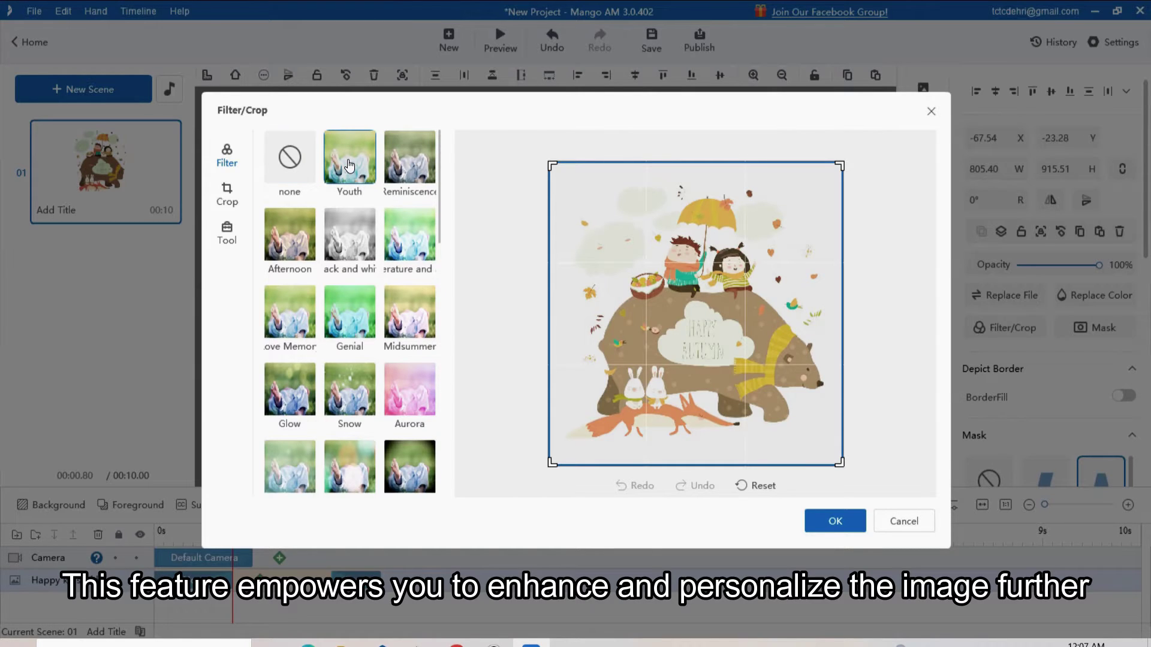
{"action": "left_click", "coordinate": [409, 383]}
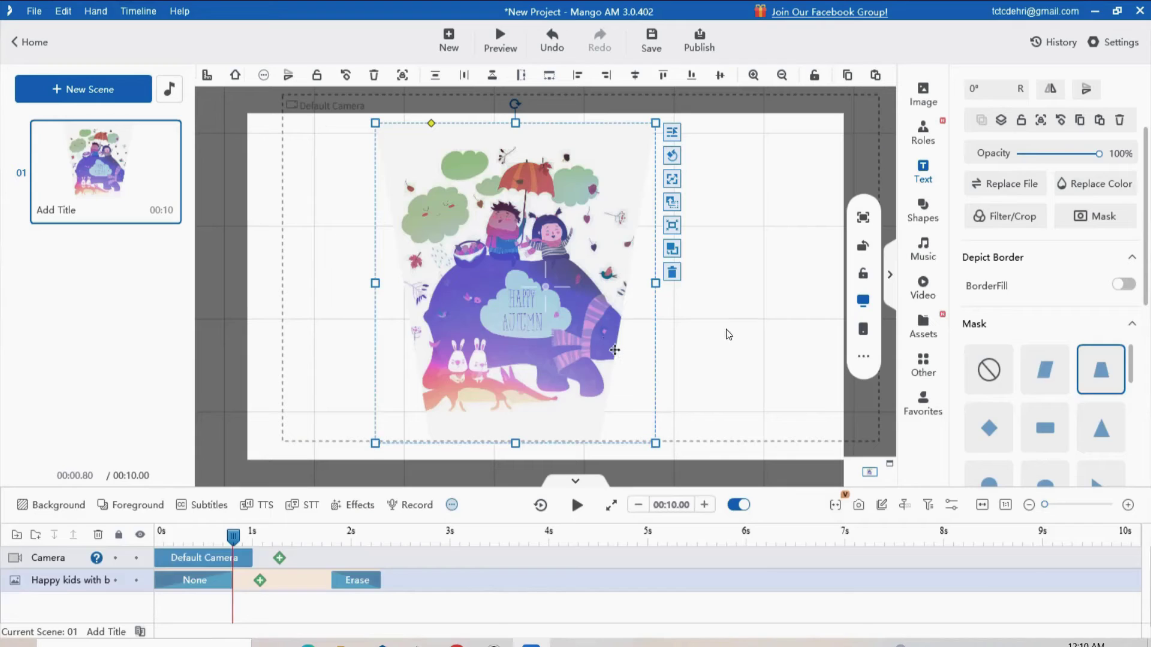
{"action": "left_click", "coordinate": [728, 335]}
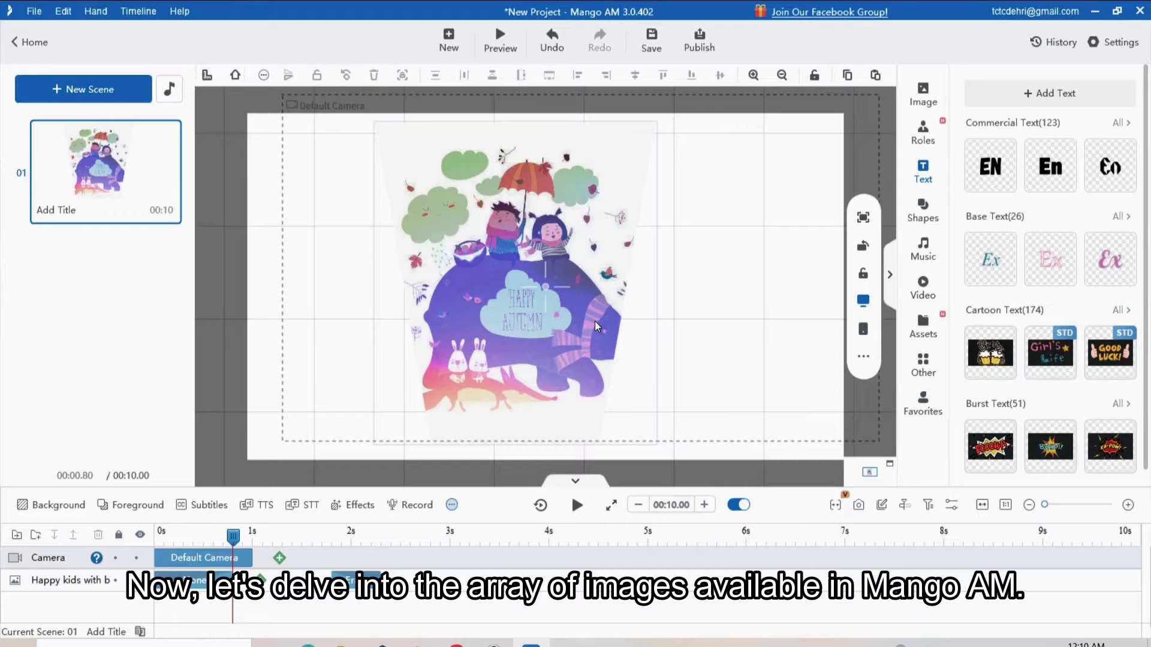
Step: Add the wheel image from the library, keeping all image categories
{"action": "left_click", "coordinate": [522, 274]}
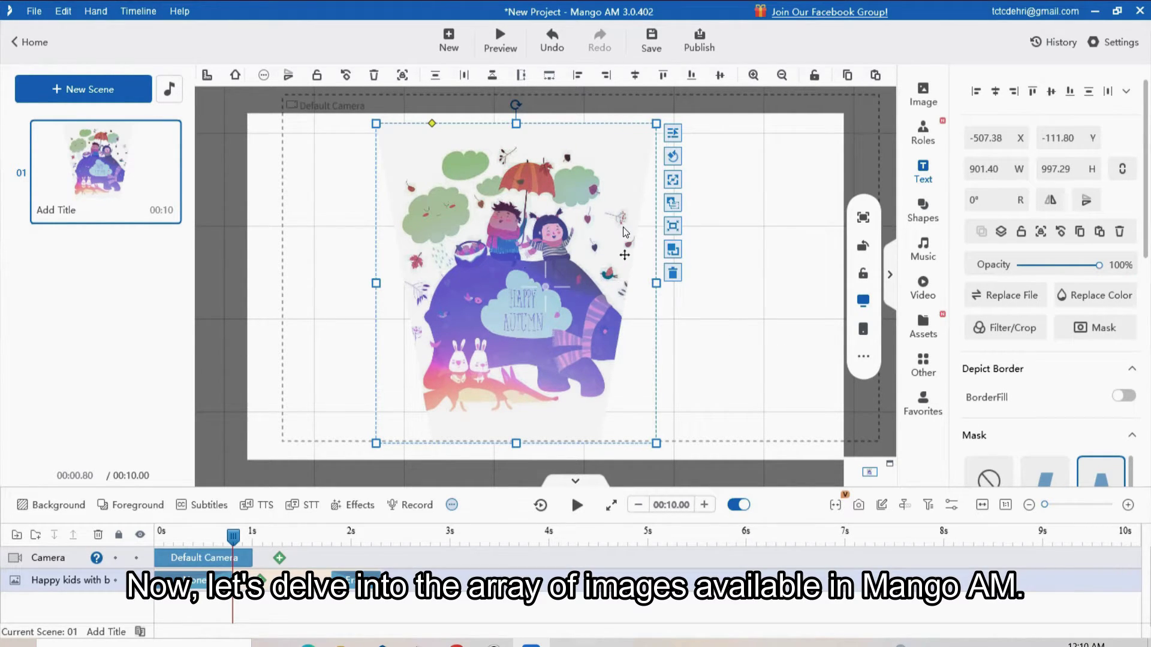
{"action": "left_click", "coordinate": [759, 272]}
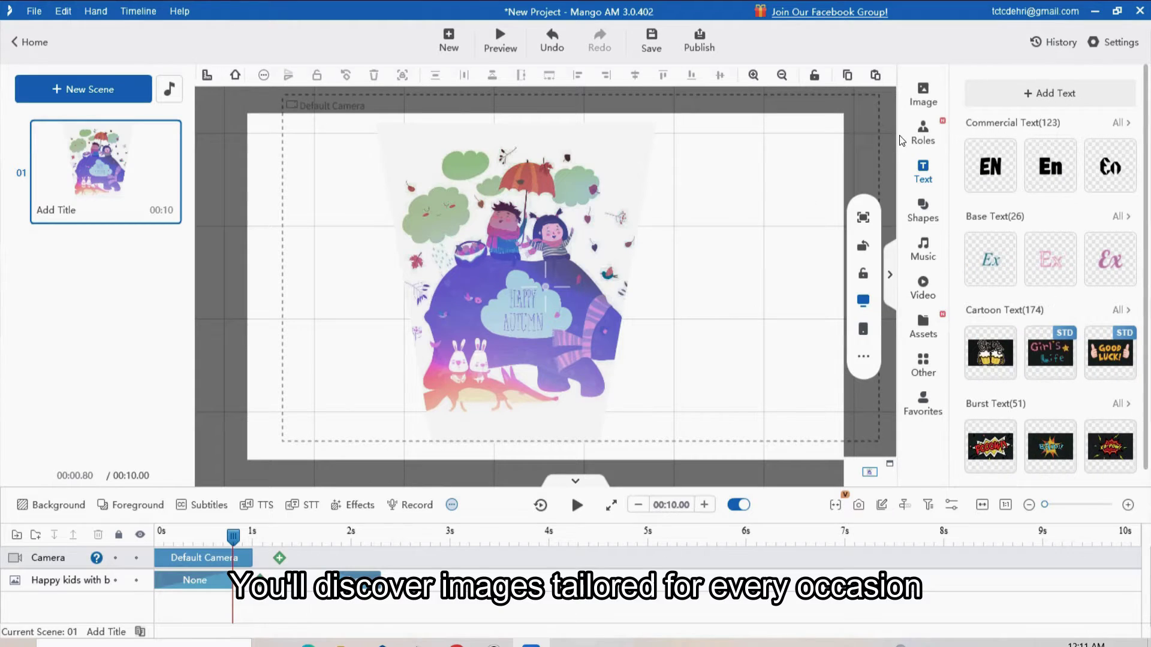
{"action": "left_click", "coordinate": [923, 94]}
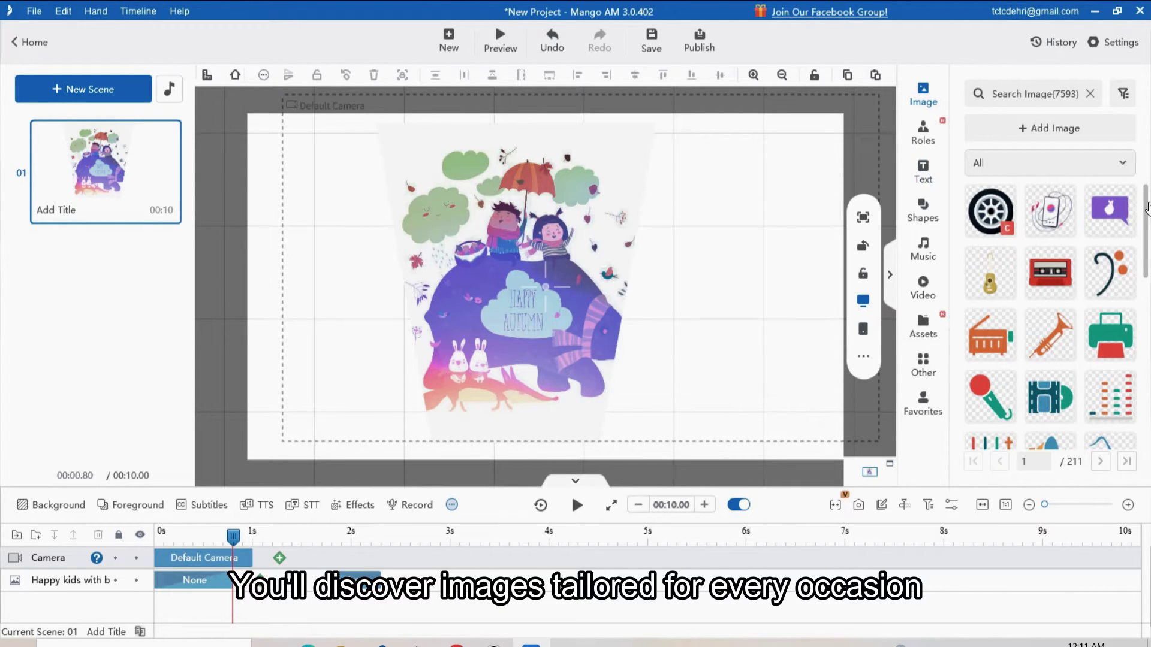
{"action": "left_click", "coordinate": [1121, 165]}
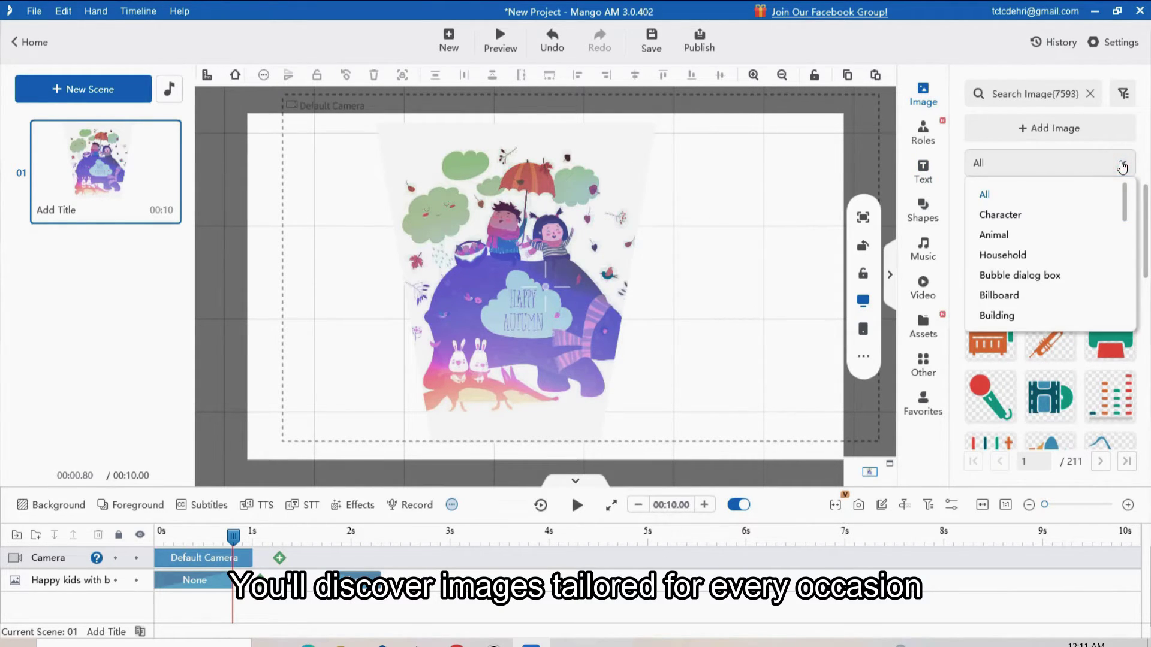
{"action": "left_click", "coordinate": [1058, 194]}
{"action": "left_click", "coordinate": [988, 214]}
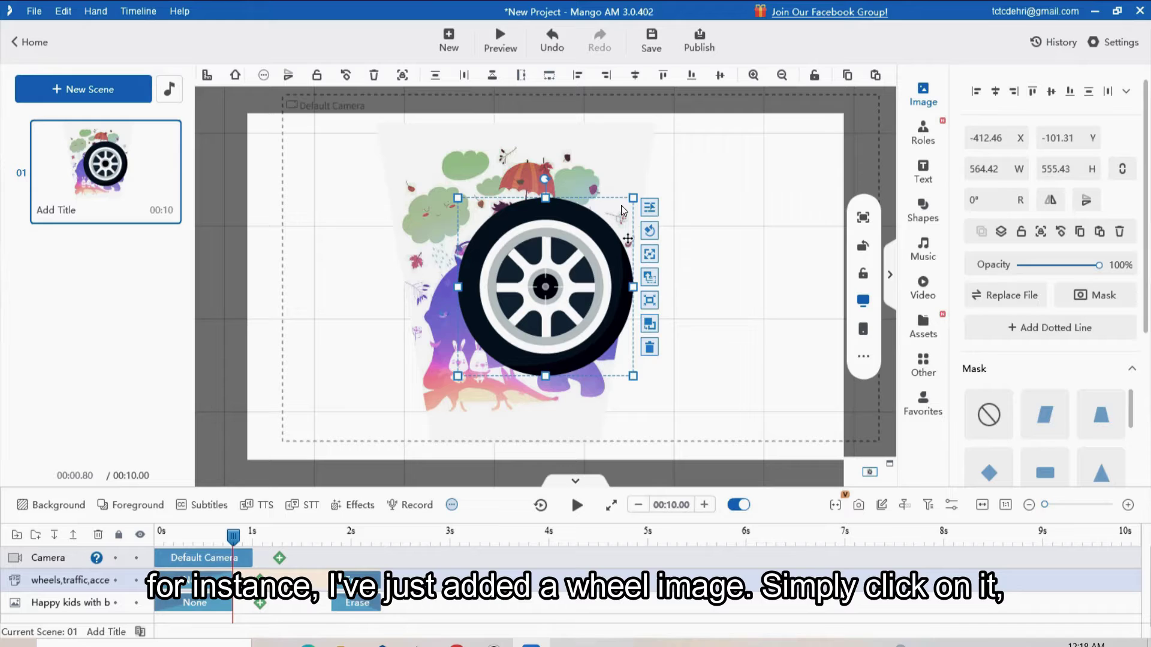
Step: Move the wheel below the bunnies at the bottom and shrink it
{"action": "left_click_drag", "start_coordinate": [633, 199], "coordinate": [502, 329]}
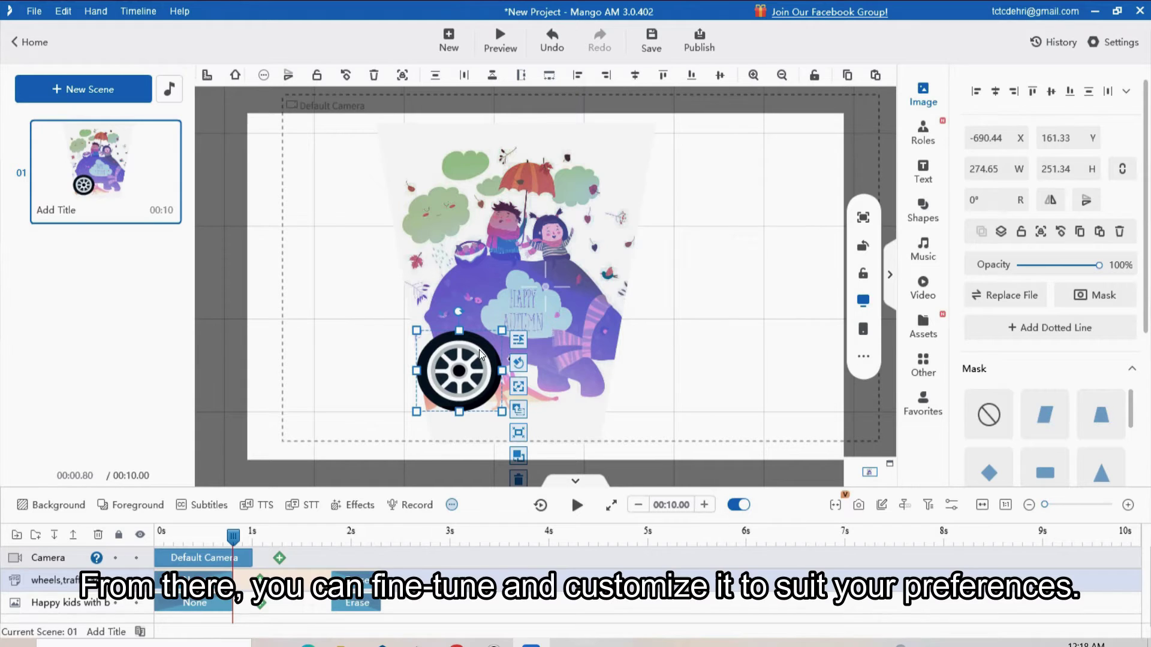
{"action": "left_click_drag", "start_coordinate": [465, 370], "coordinate": [486, 428]}
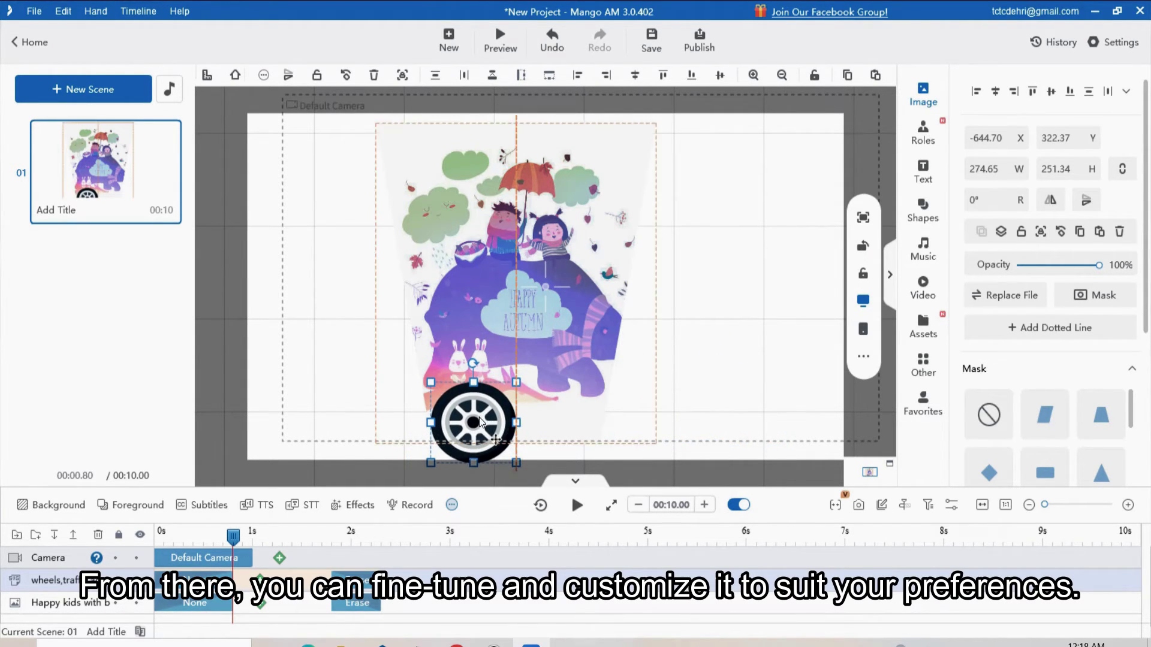
{"action": "left_click_drag", "start_coordinate": [516, 384], "coordinate": [574, 402]}
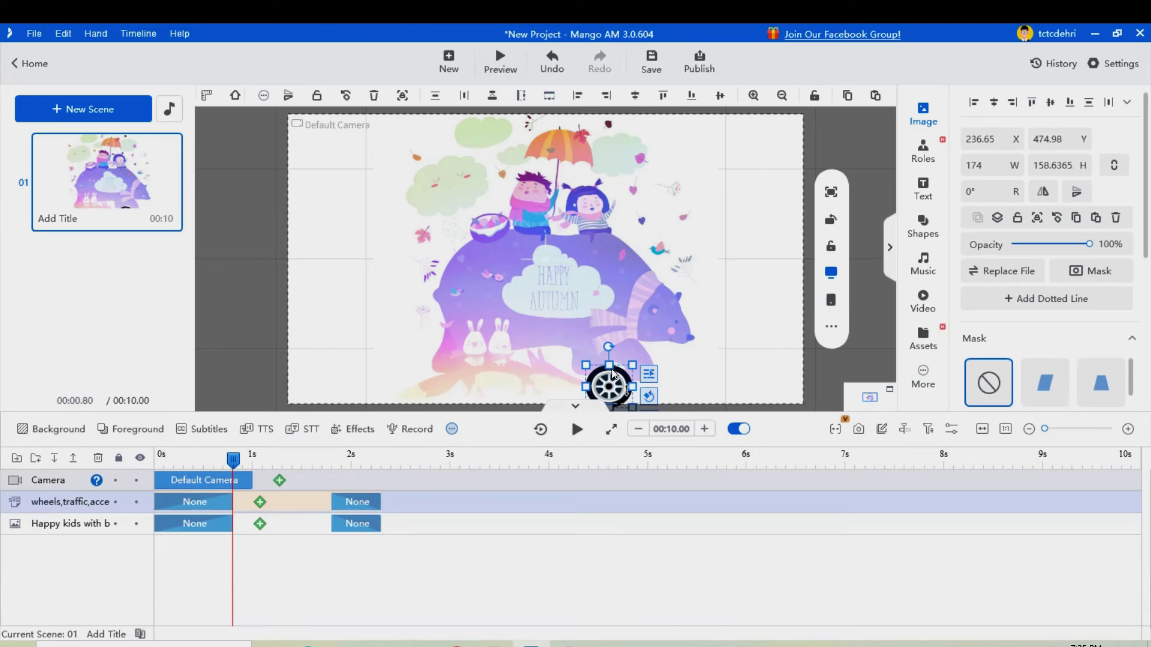
Step: Paste a copy of the wheel and place it under the bear's rear
{"action": "key", "text": "ctrl+v"}
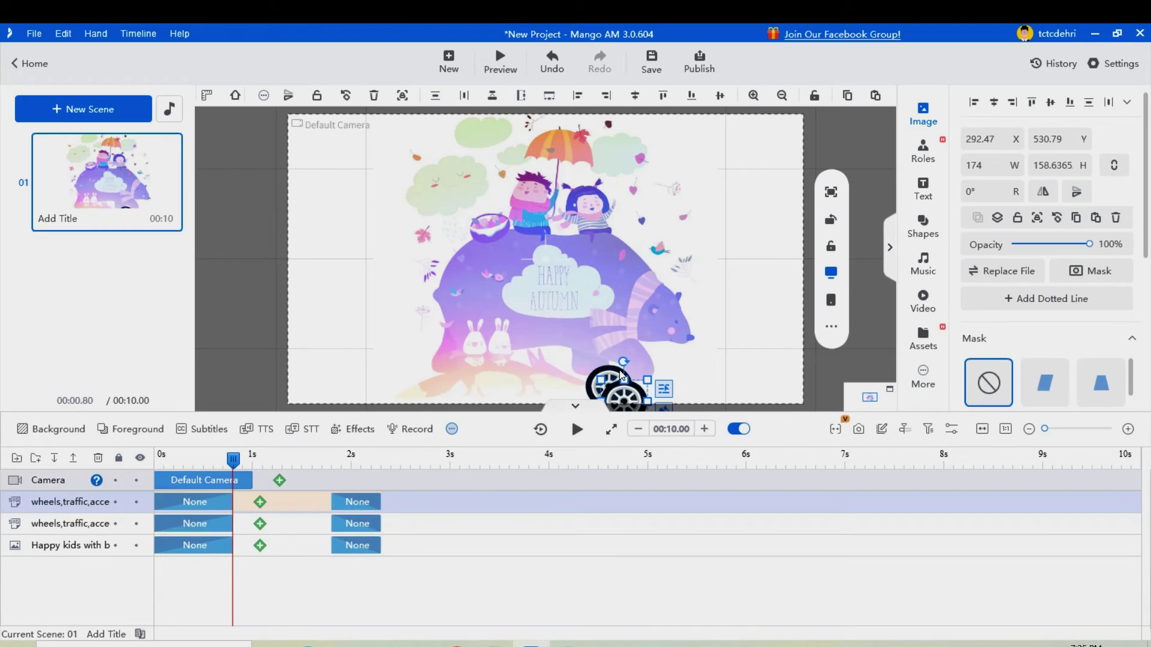
{"action": "left_click_drag", "start_coordinate": [622, 383], "coordinate": [456, 388]}
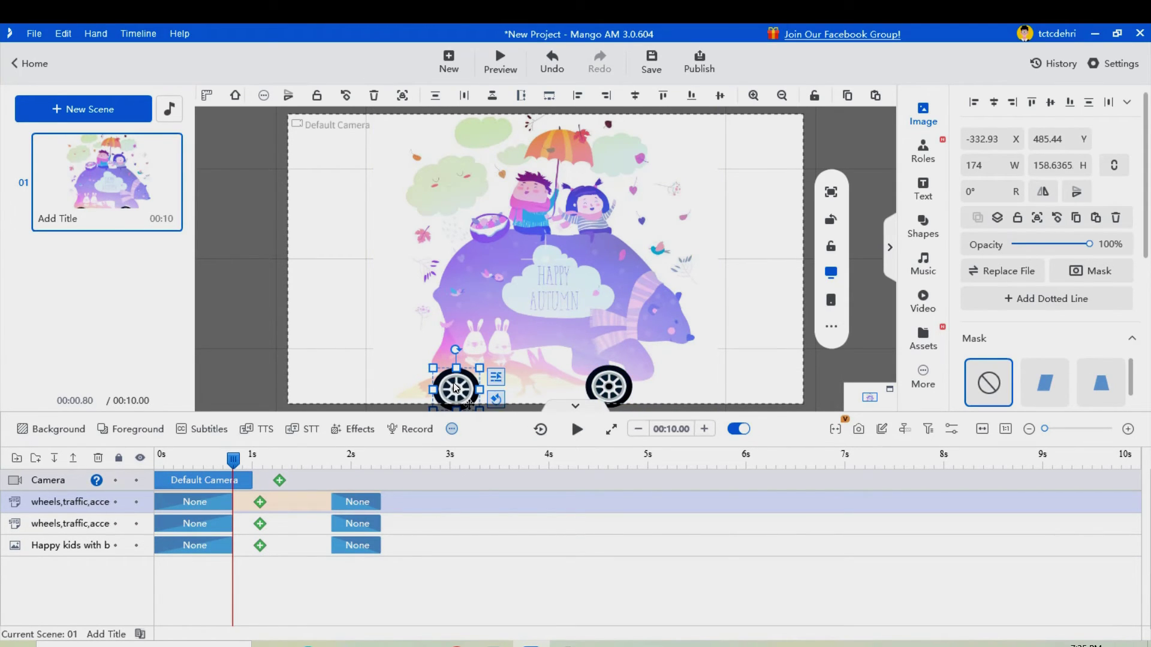
{"action": "left_click", "coordinate": [779, 365]}
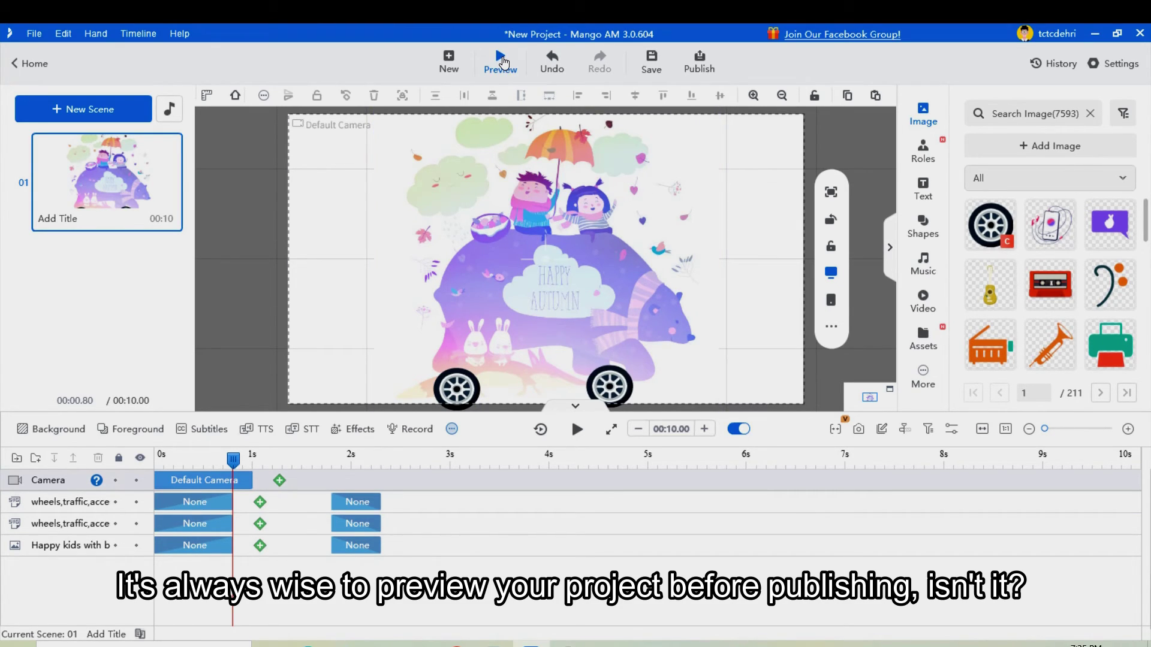
{"action": "left_click", "coordinate": [502, 58]}
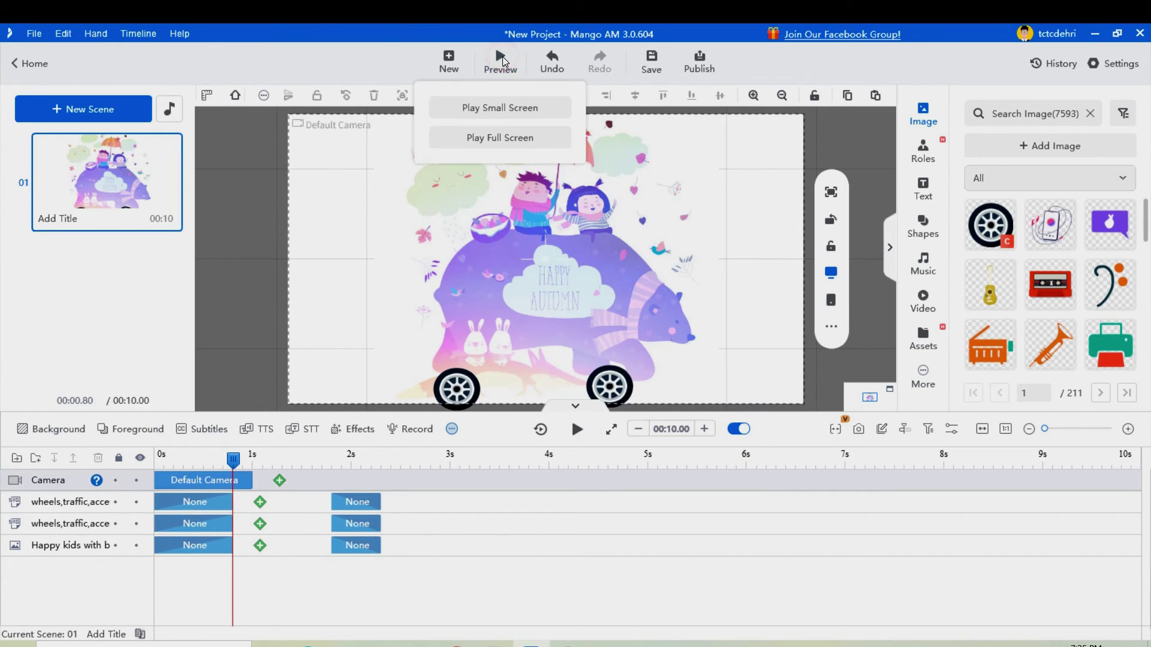
{"action": "left_click", "coordinate": [520, 139]}
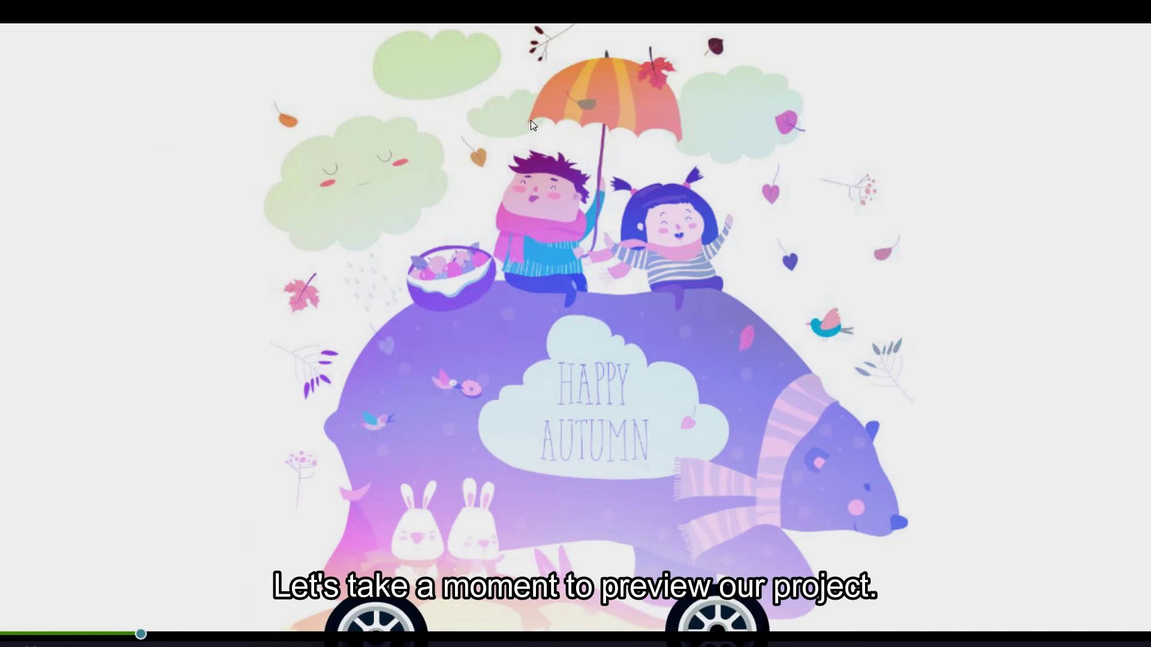
{"action": "key", "text": "Escape"}
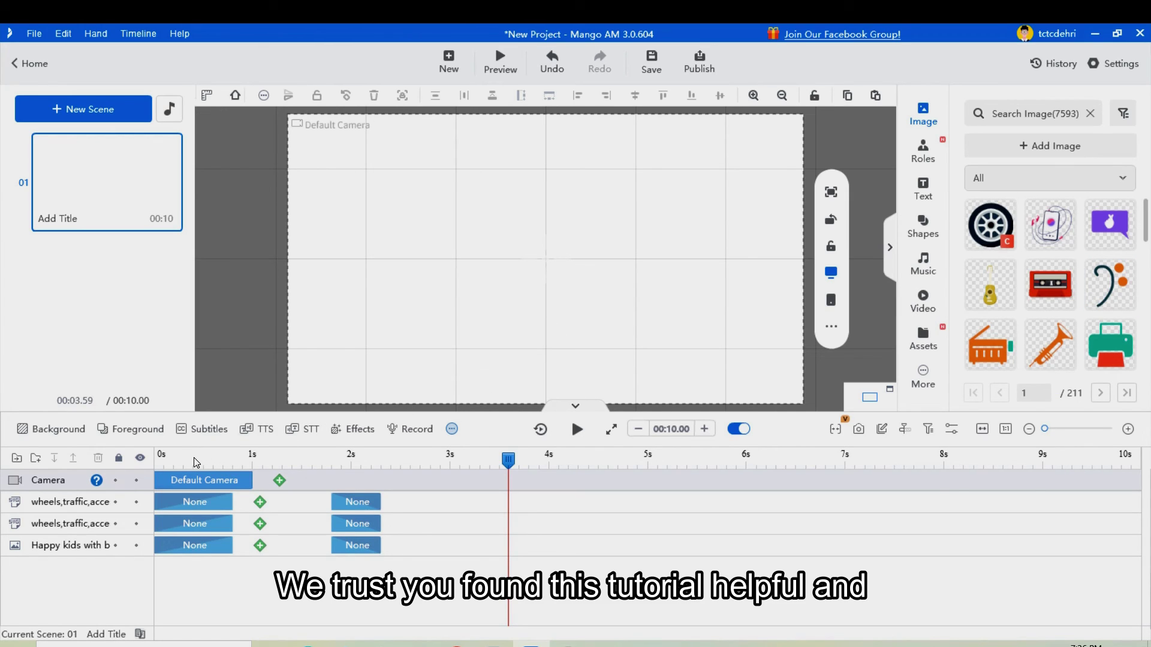
{"action": "left_click_drag", "start_coordinate": [191, 461], "coordinate": [142, 468]}
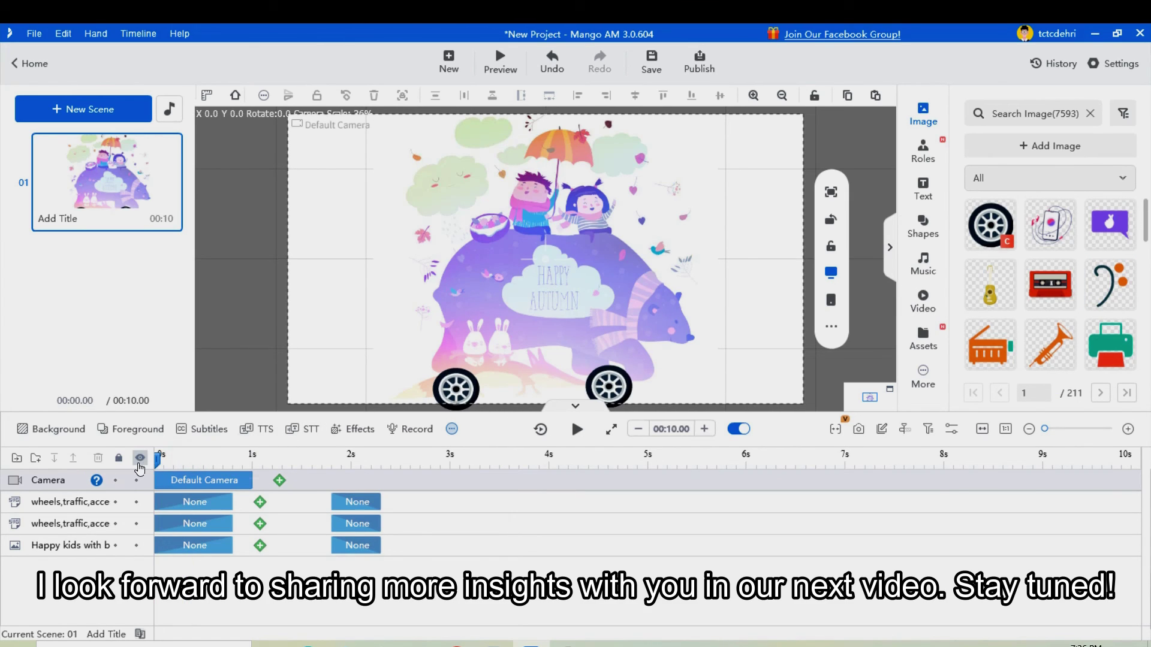